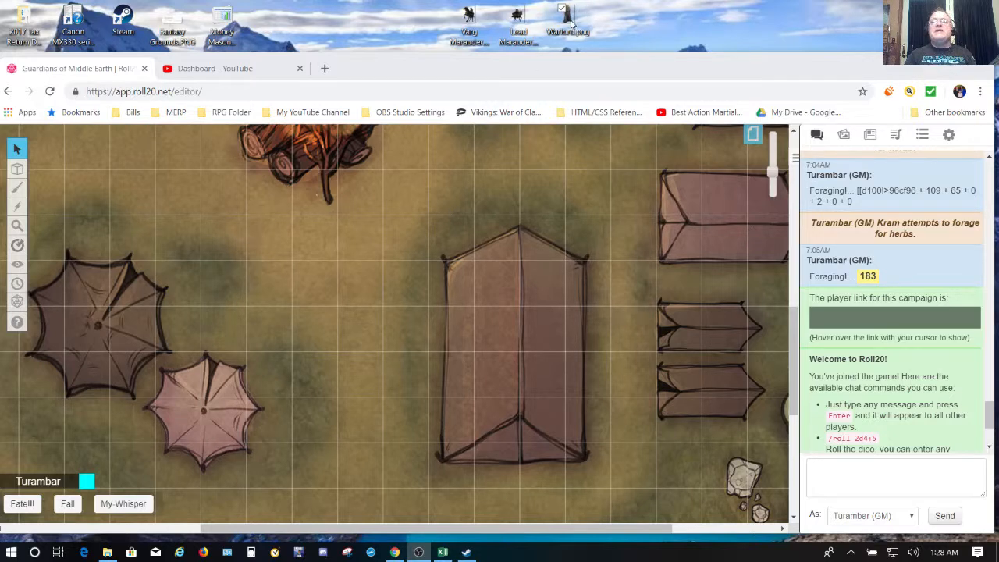
# Add Warlord.png from the desktop to the map in front of the large tent and open its dimension settings
pyautogui.moveTo(570, 22); pyautogui.dragTo(389, 401)
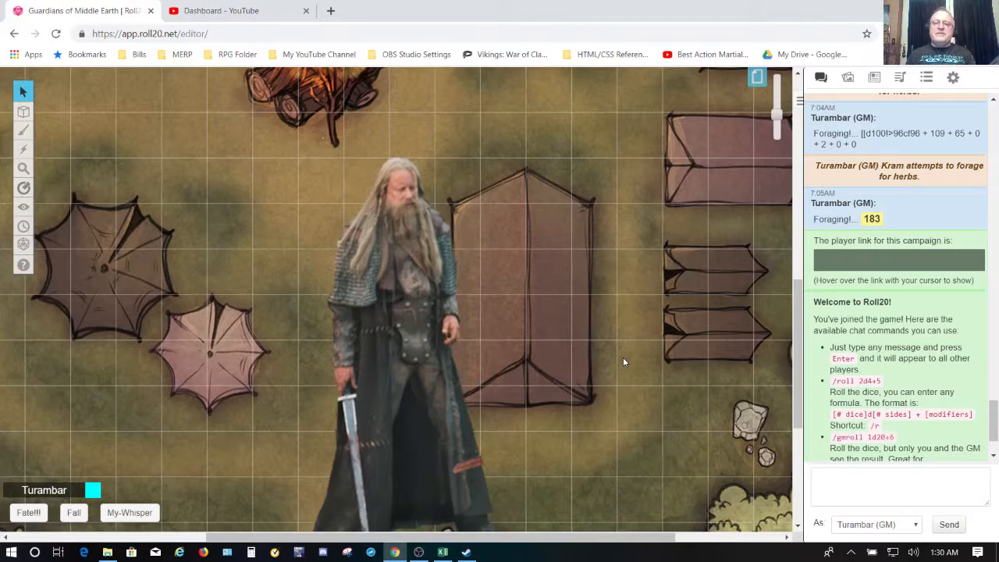
pyautogui.click(389, 319)
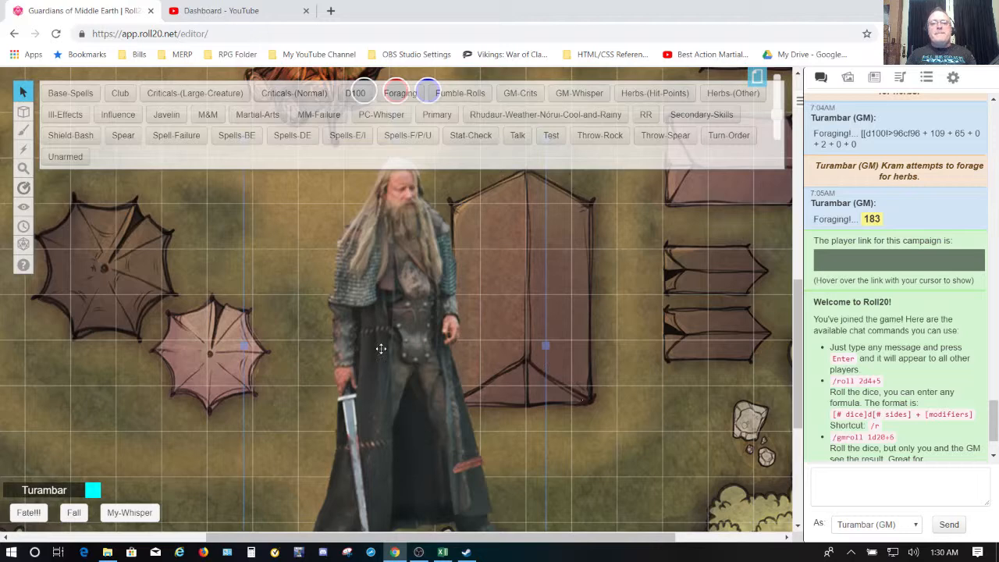
pyautogui.rightClick(381, 349)
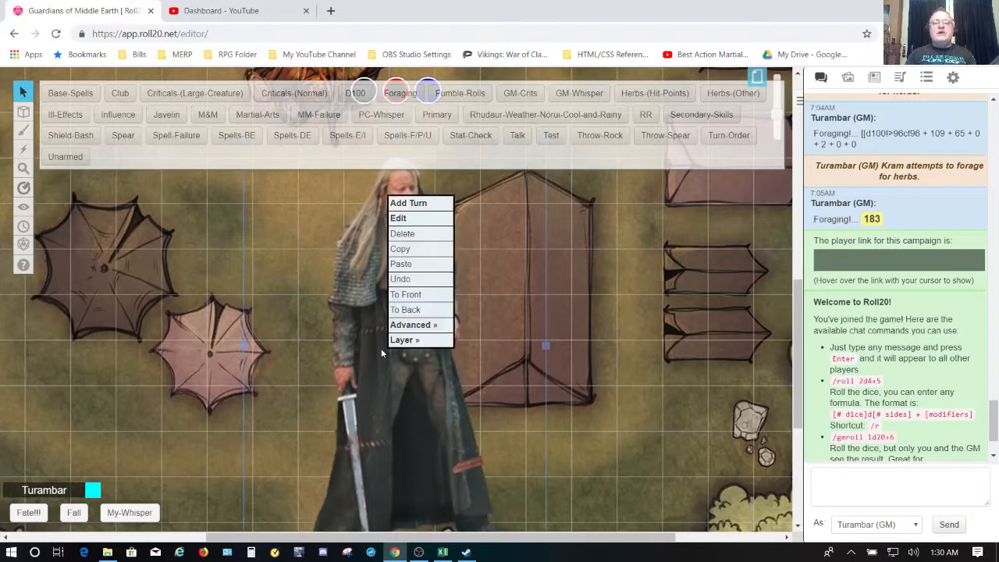
pyautogui.moveTo(428, 330)
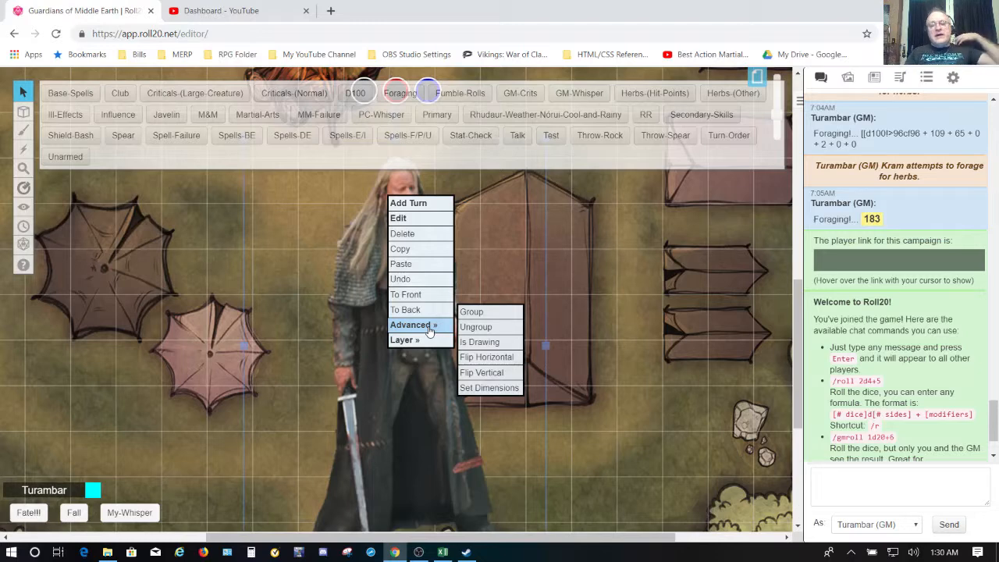
pyautogui.click(489, 387)
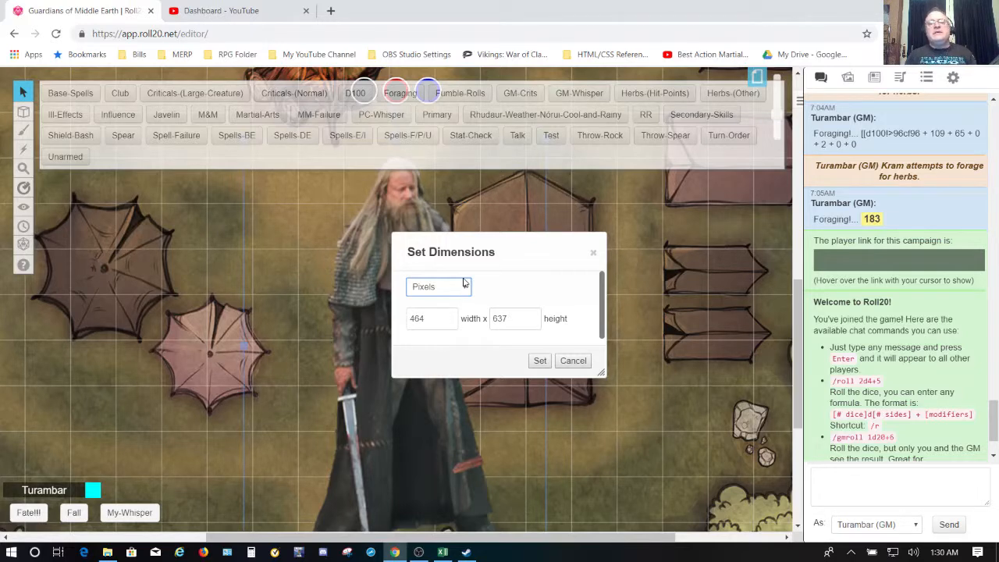
# Place a blue Hillman Bandit token from the Camp Donotar journal folder onto the map near the rocks
pyautogui.click(874, 88)
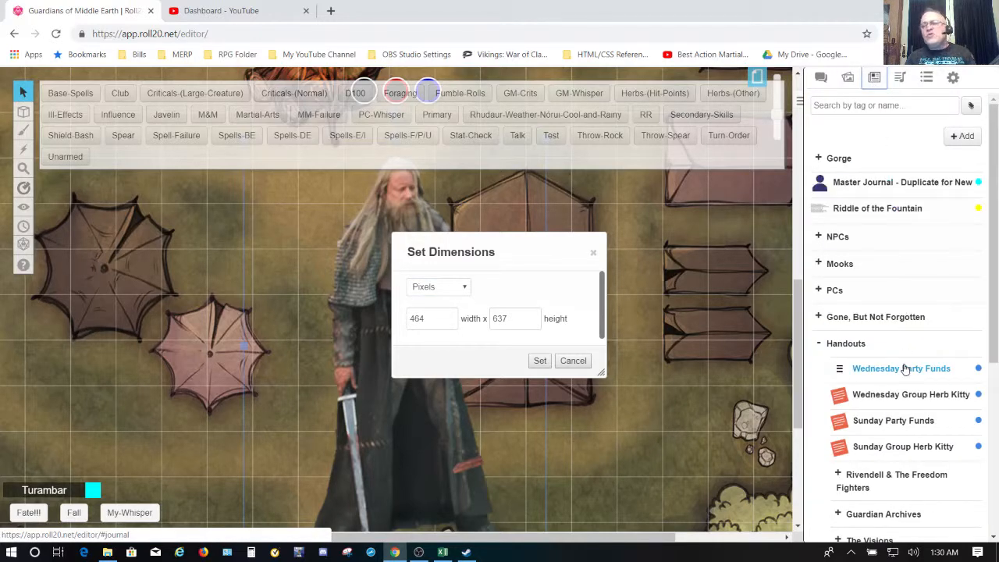
pyautogui.click(838, 268)
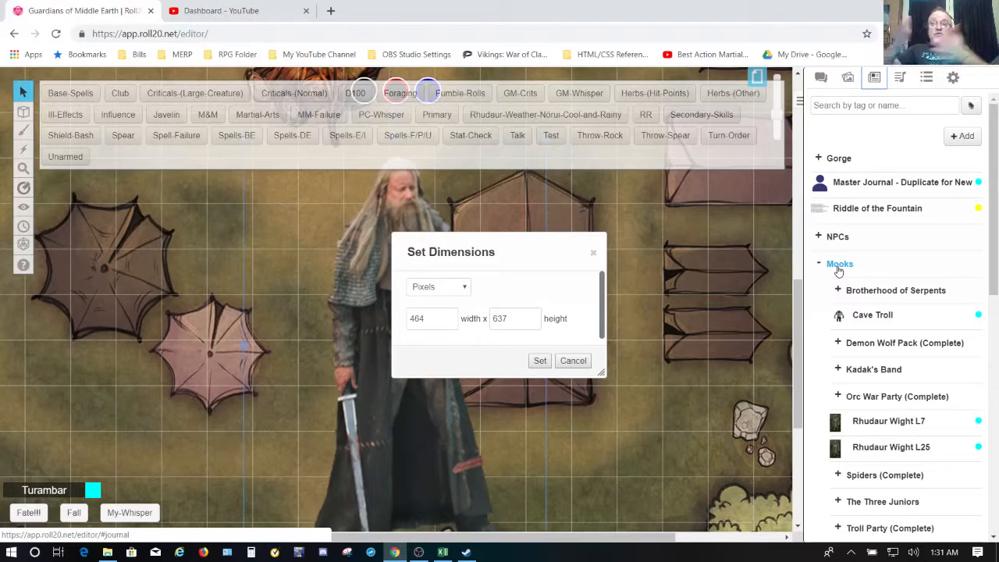
pyautogui.click(893, 292)
pyautogui.click(917, 386)
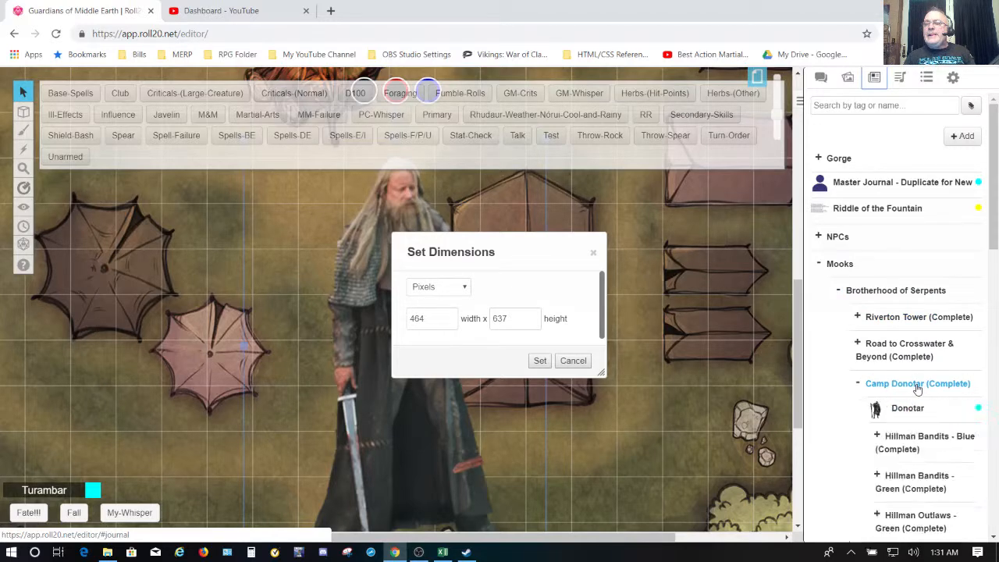
pyautogui.click(926, 444)
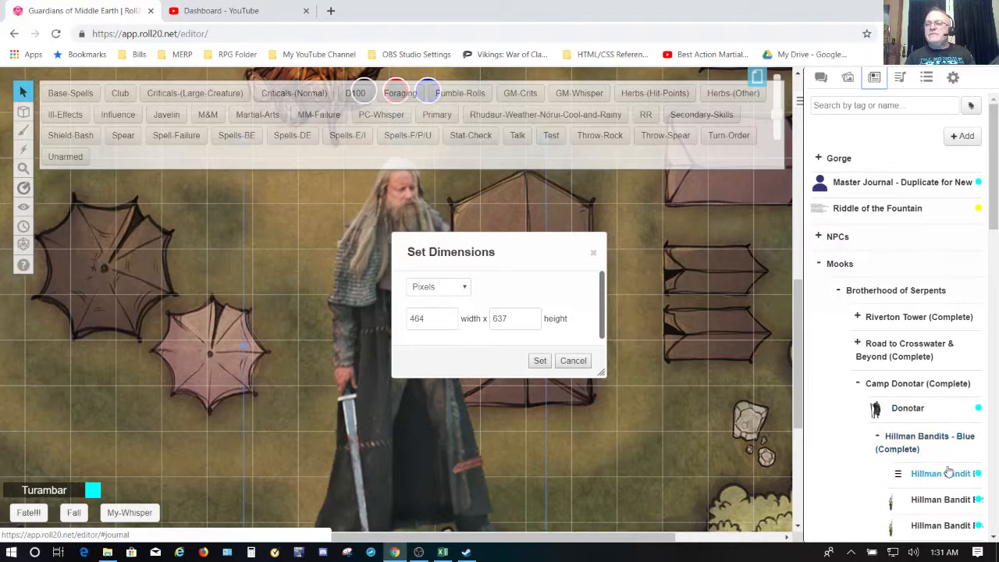
pyautogui.moveTo(960, 477); pyautogui.dragTo(749, 421)
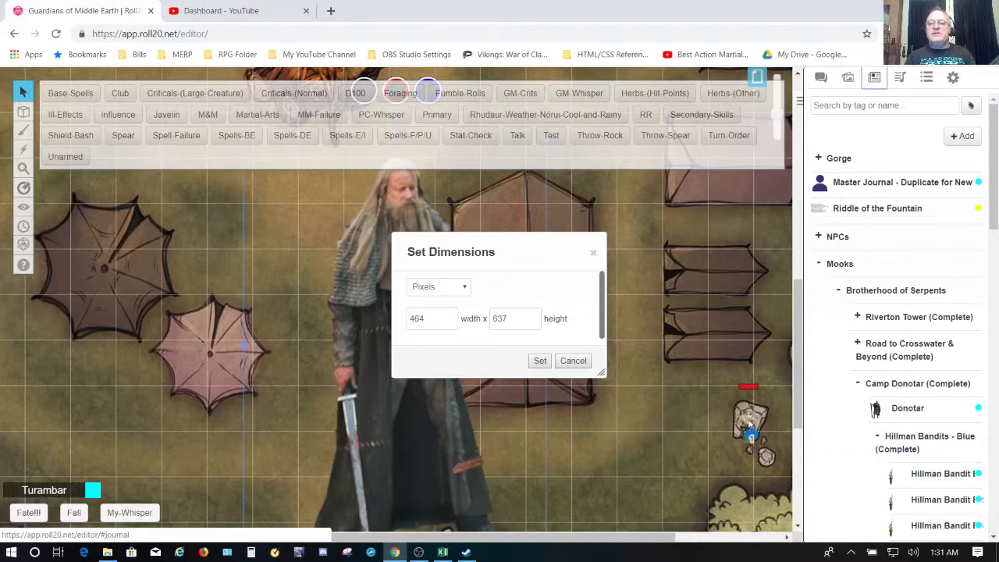
# Move the Hillman Bandit token back and forth between neighbouring grid squares, and remove it from the map
pyautogui.click(749, 421)
pyautogui.press('Left')
pyautogui.press('Left')
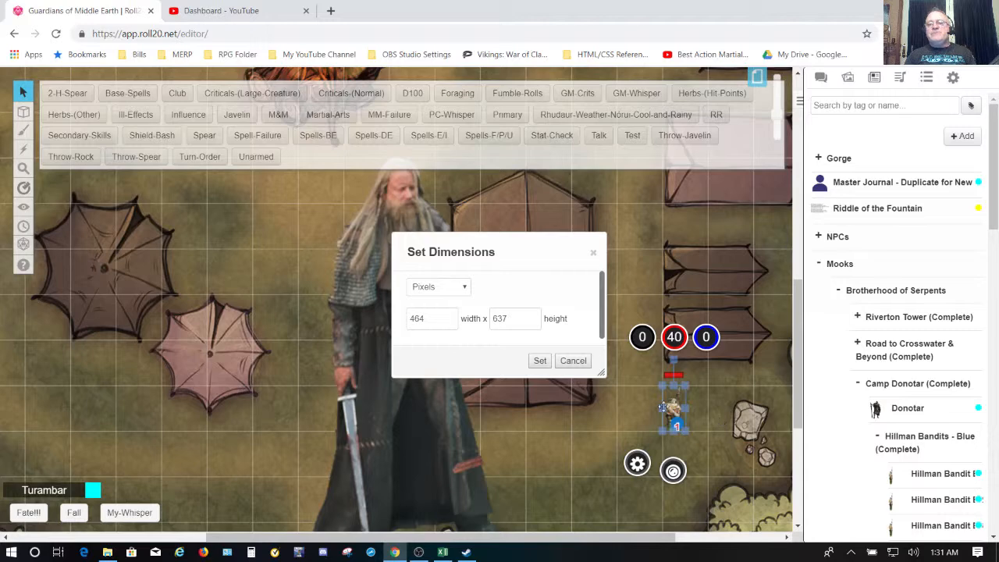
pyautogui.press('Left')
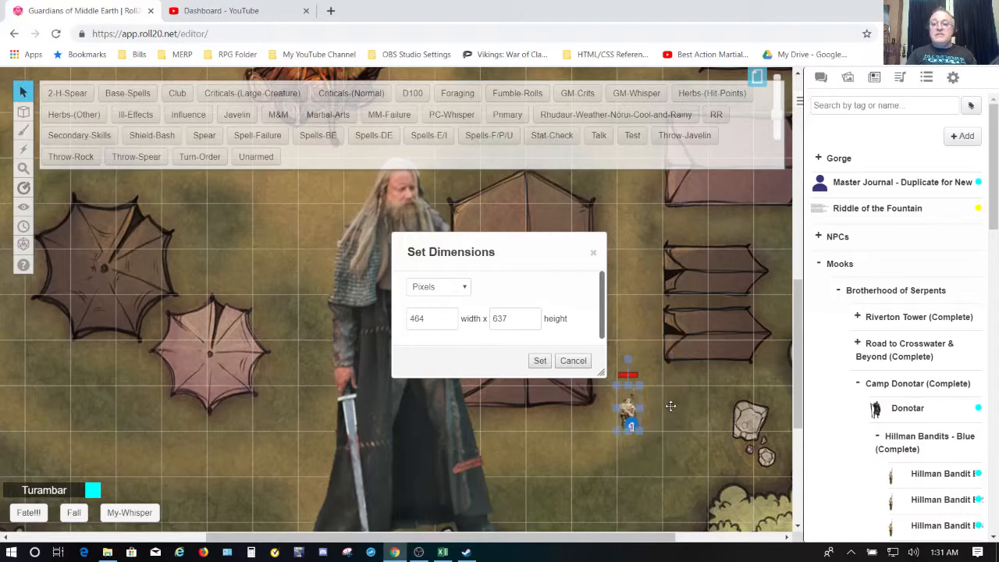
pyautogui.press('Right')
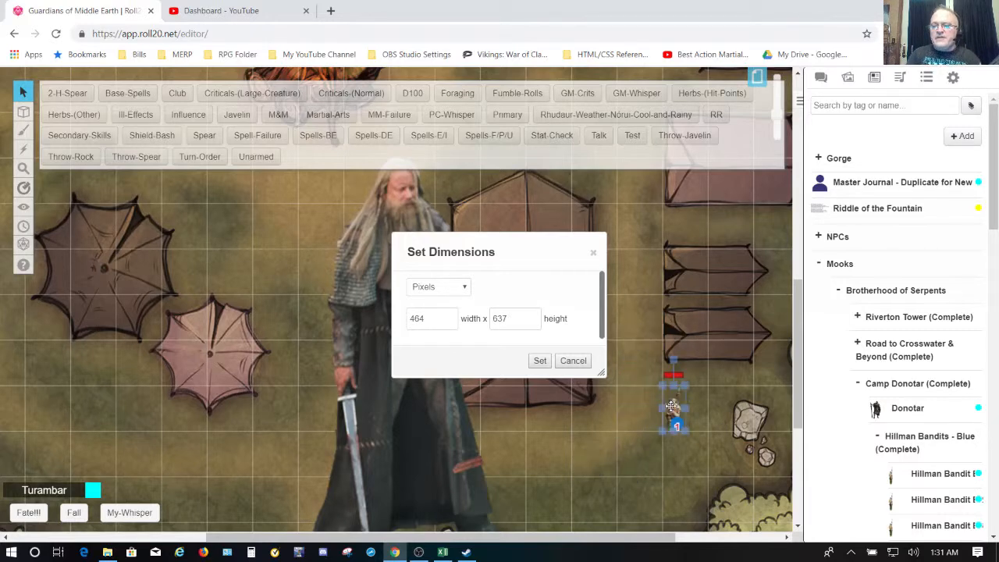
pyautogui.press('Left')
pyautogui.press('Right')
pyautogui.press('Left')
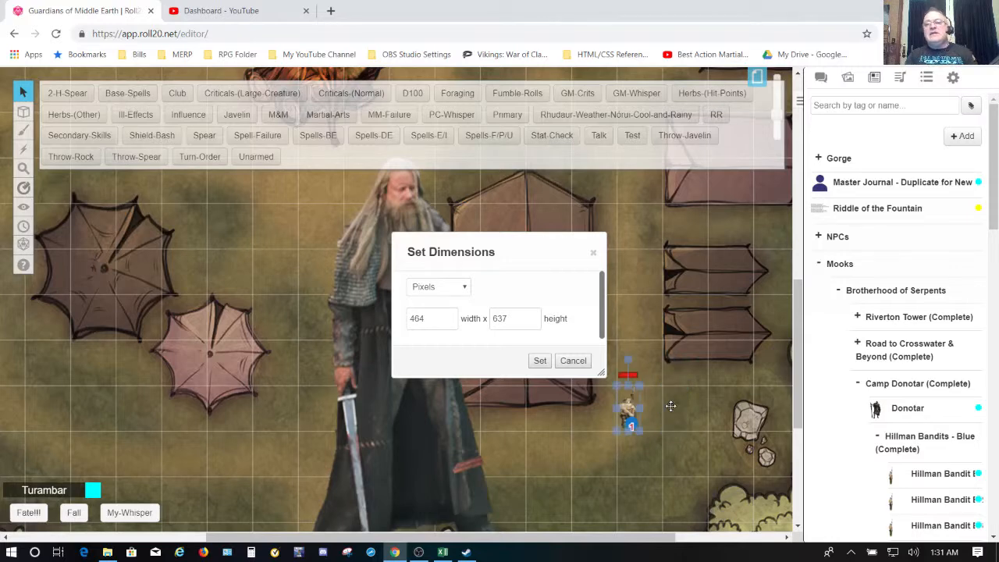
pyautogui.press('Right')
pyautogui.press('Left')
pyautogui.press('Right')
pyautogui.press('Left')
pyautogui.press('Right')
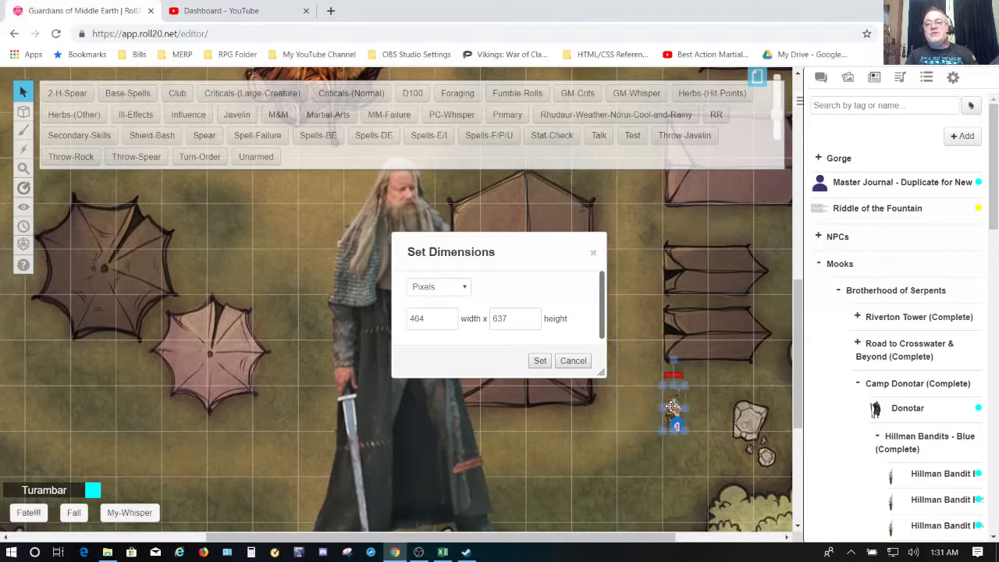
pyautogui.press('Left')
pyautogui.press('Right')
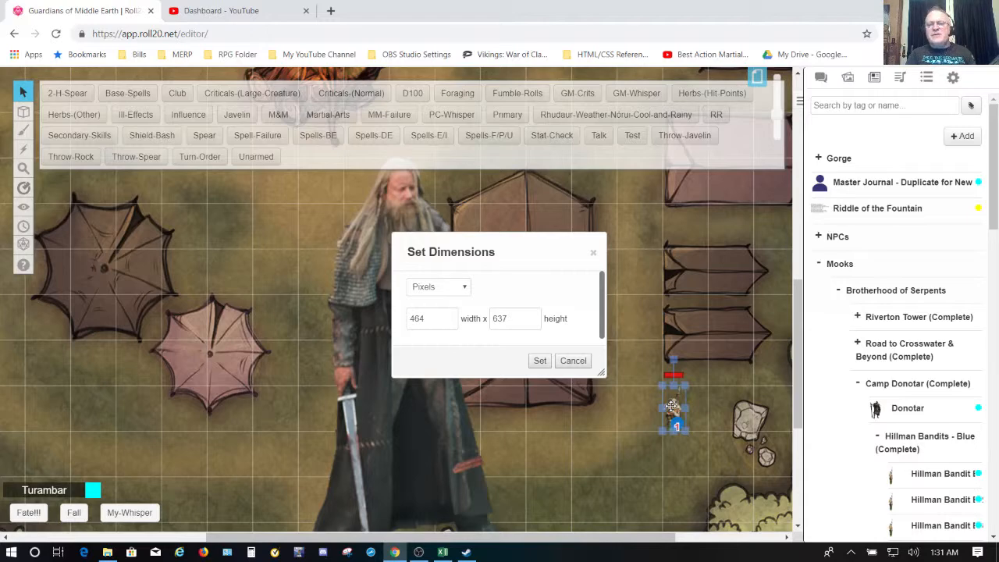
pyautogui.press('Left')
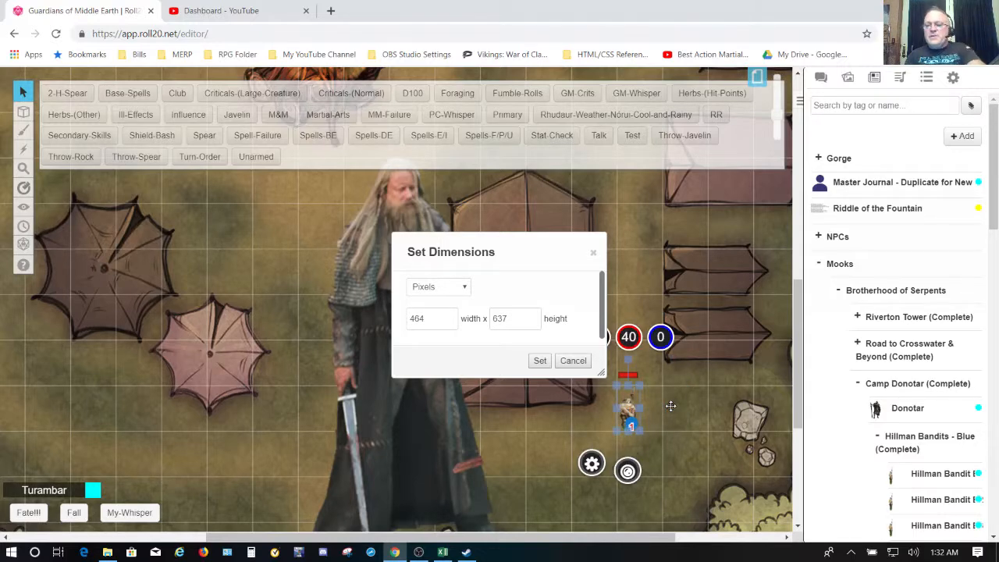
pyautogui.click(670, 406)
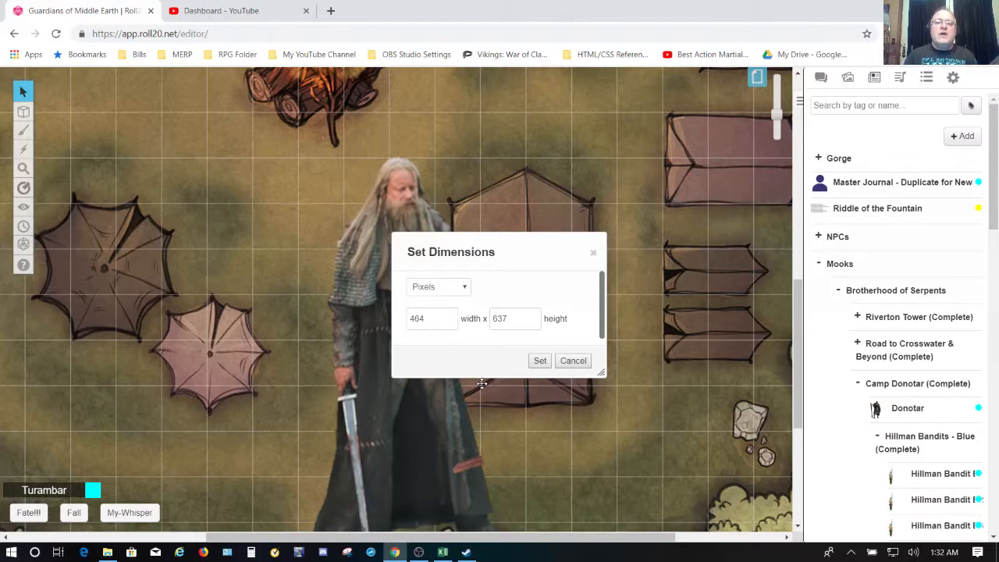
# Switch the warlord image's dimensions from pixels to Units
pyautogui.click(459, 289)
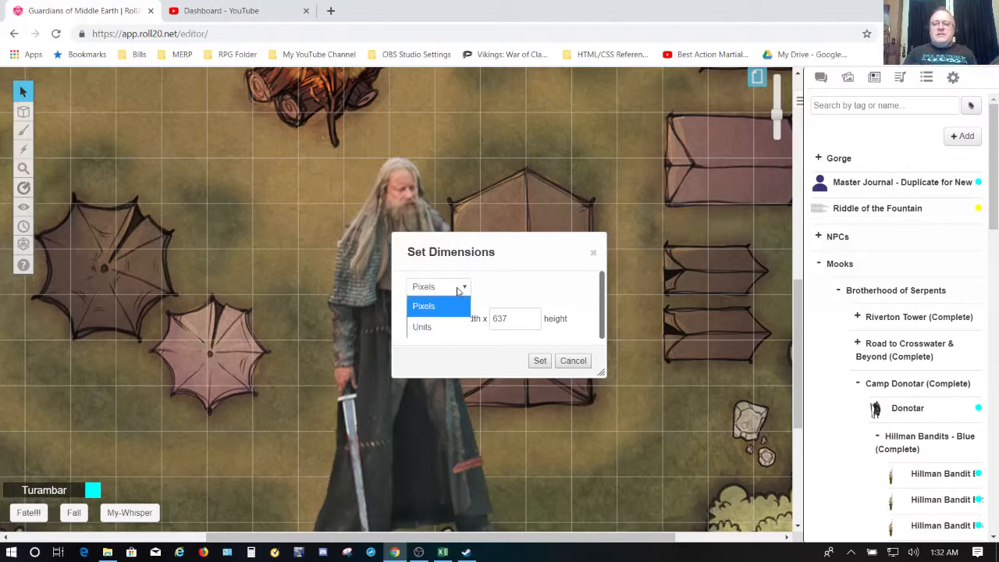
pyautogui.press('Down')
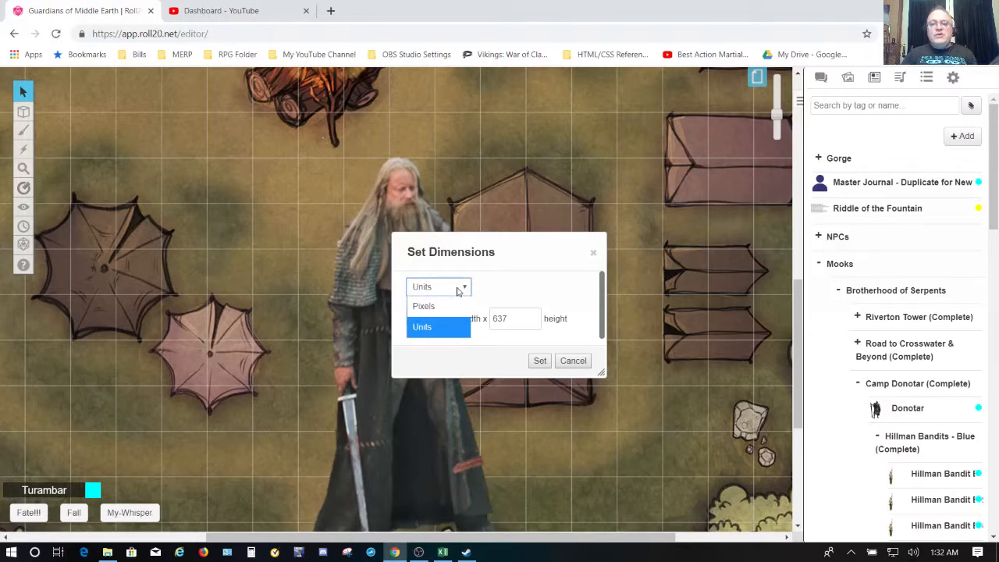
pyautogui.press('Return')
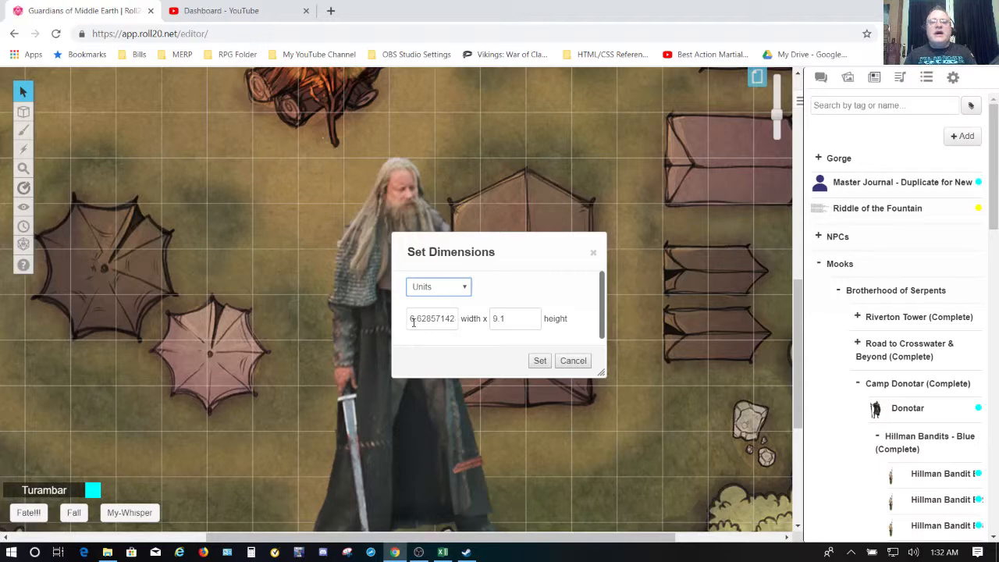
pyautogui.click(412, 323)
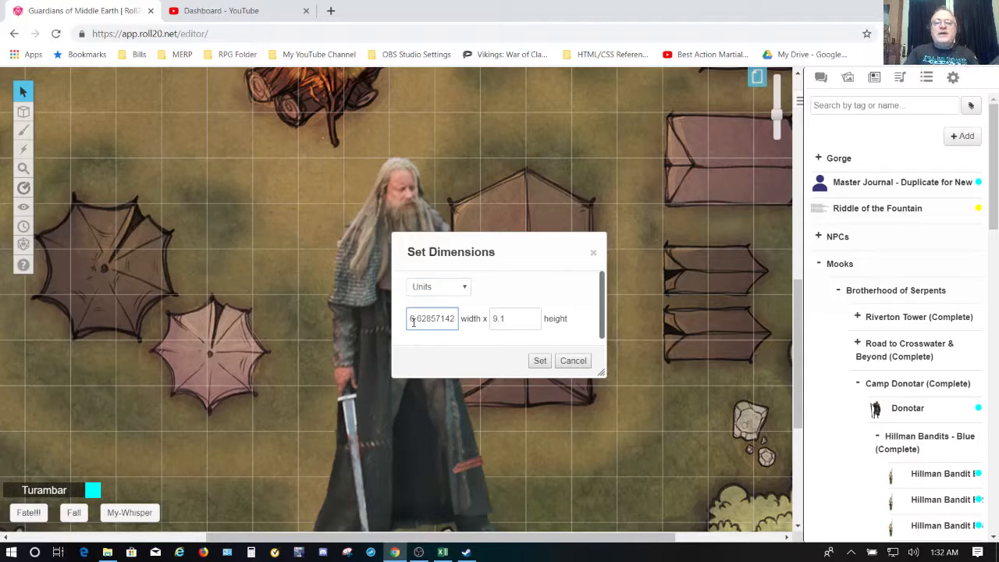
pyautogui.press('Tab')
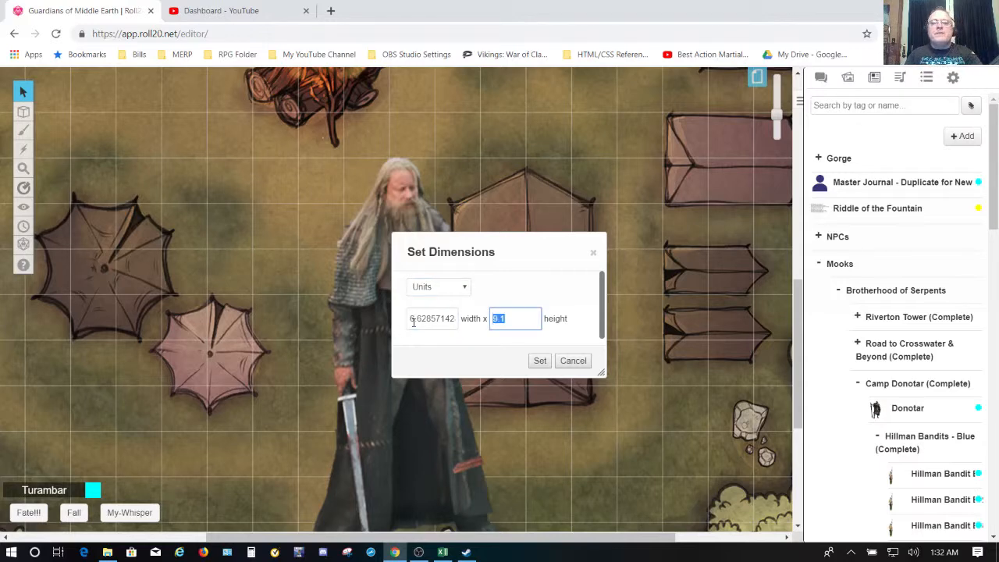
pyautogui.hotkey('shift', 'Tab')
pyautogui.hotkey('shift', 'Tab')
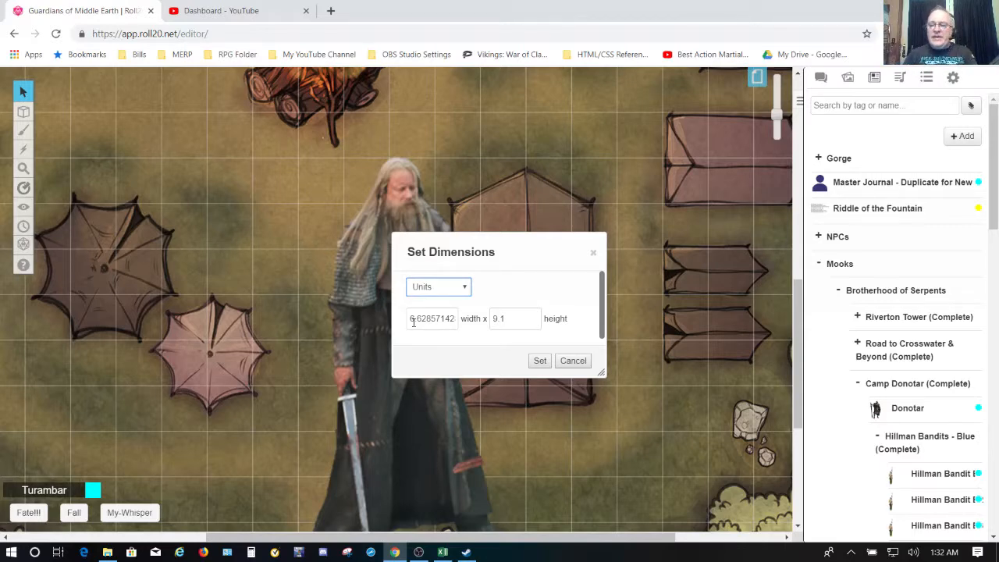
# Set the warlord image's size to .66 units wide by .9 units high and apply it
pyautogui.doubleClick(413, 323)
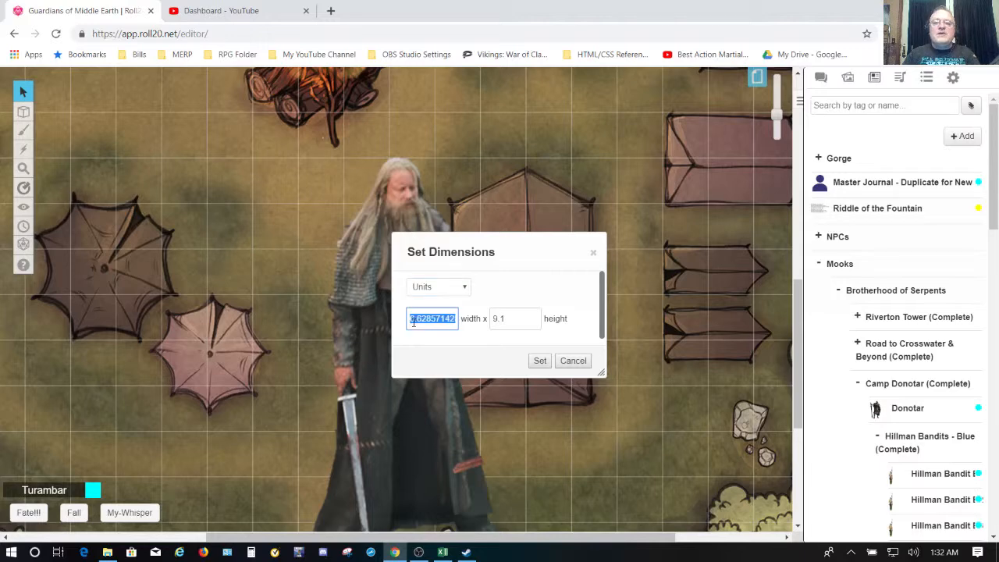
pyautogui.write('66')
pyautogui.press('Tab')
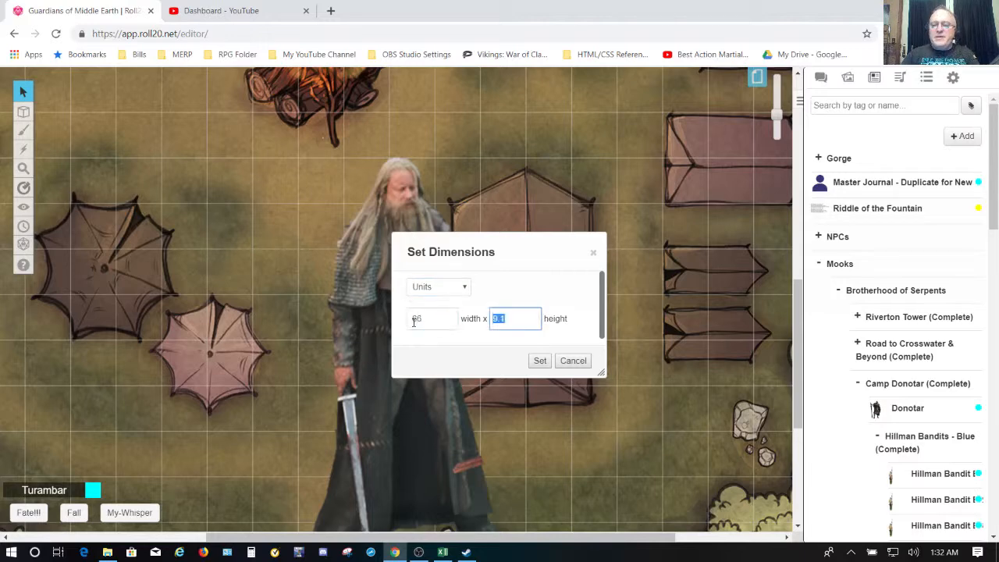
pyautogui.press('BackSpace')
pyautogui.write('9')
pyautogui.press('Tab')
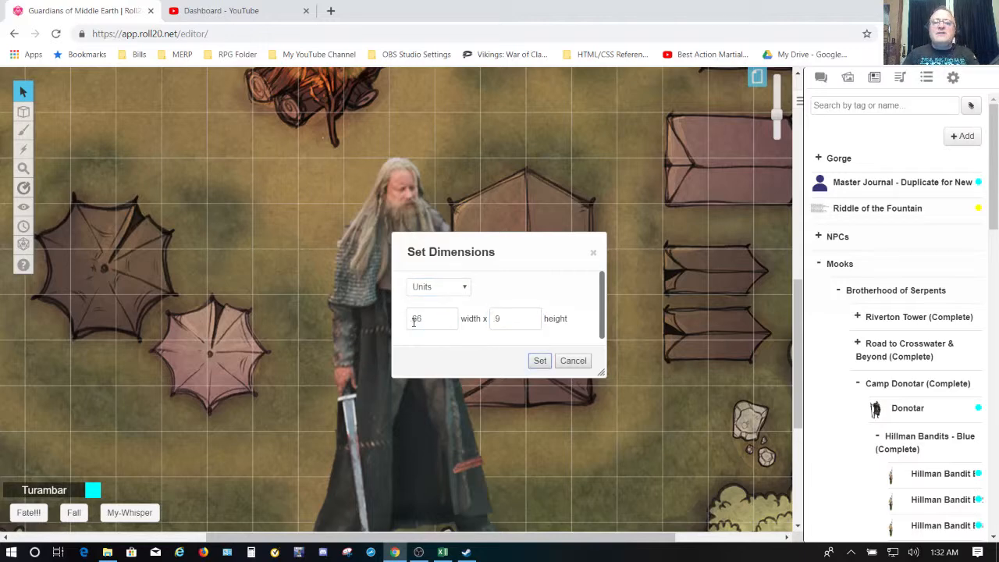
pyautogui.press('Return')
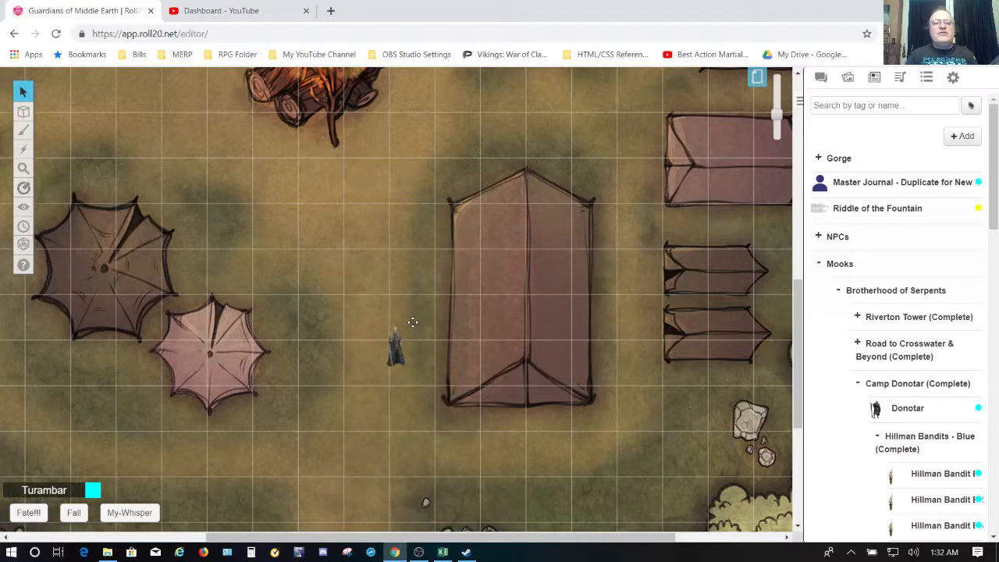
# Move the resized warlord token up so that it snaps to the grid, and deselect it
pyautogui.click(396, 357)
pyautogui.press('Up')
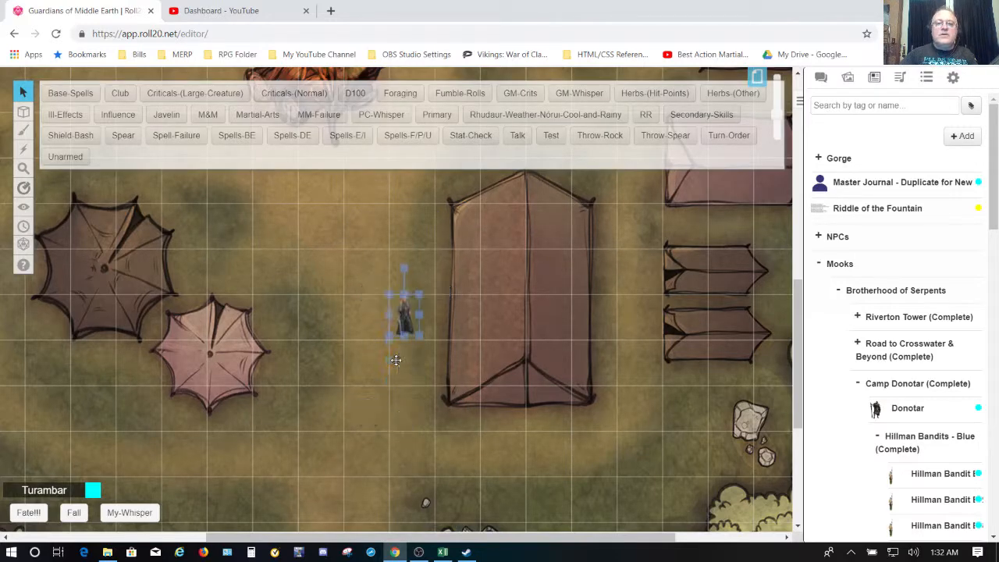
pyautogui.click(395, 359)
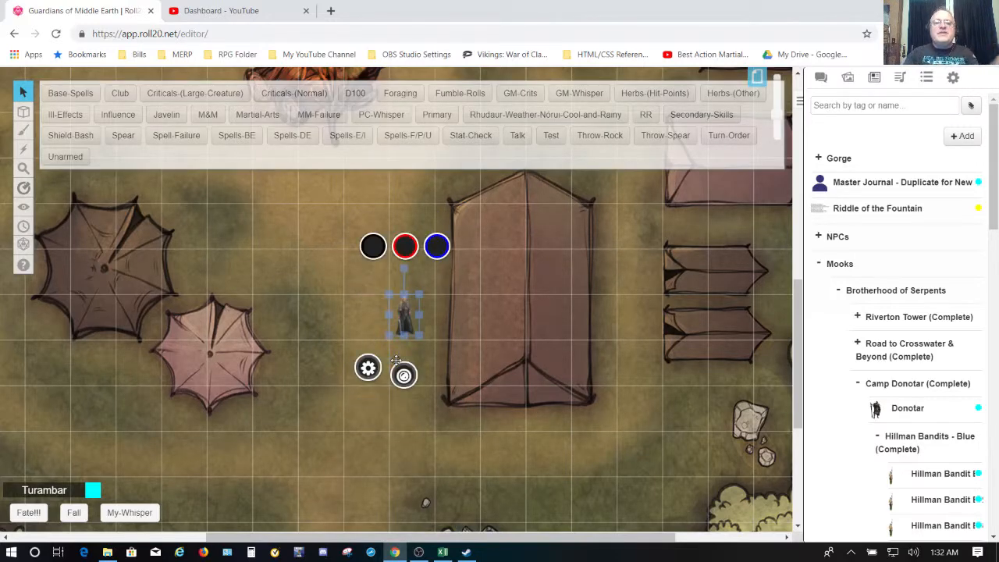
pyautogui.click(480, 309)
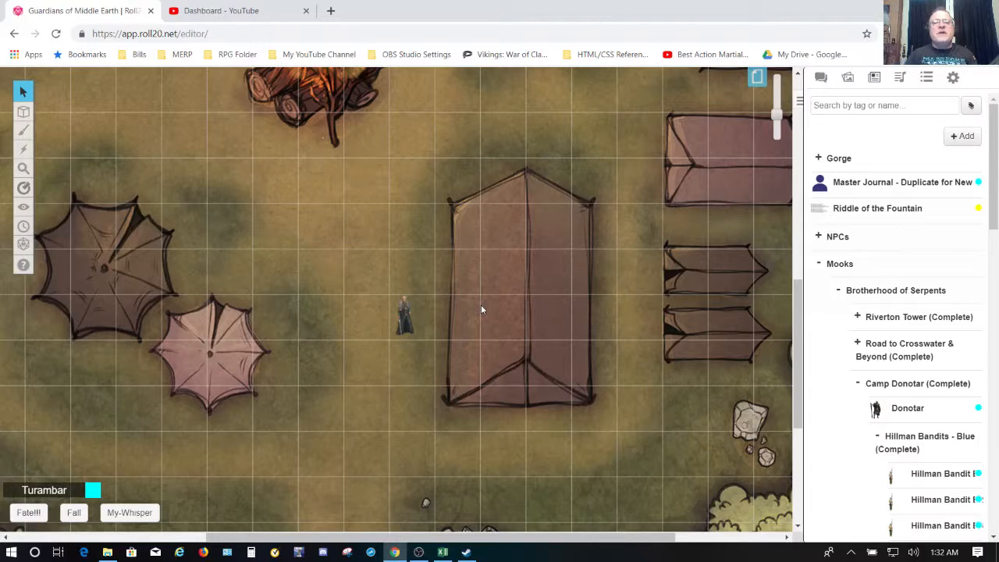
# Stretch the warlord token by its sizing handles to fill one full grid square, and deselect it
pyautogui.click(405, 319)
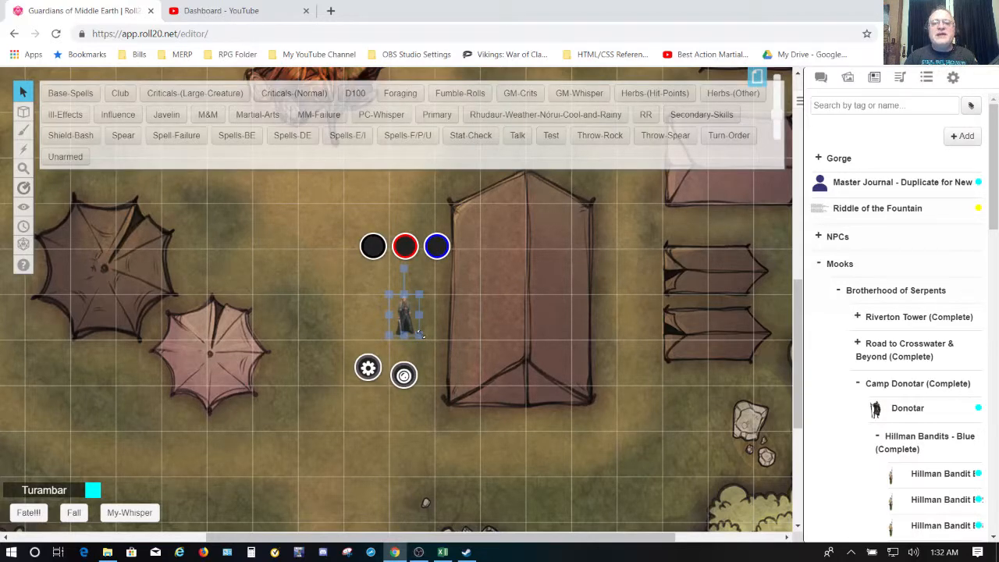
pyautogui.click(419, 334)
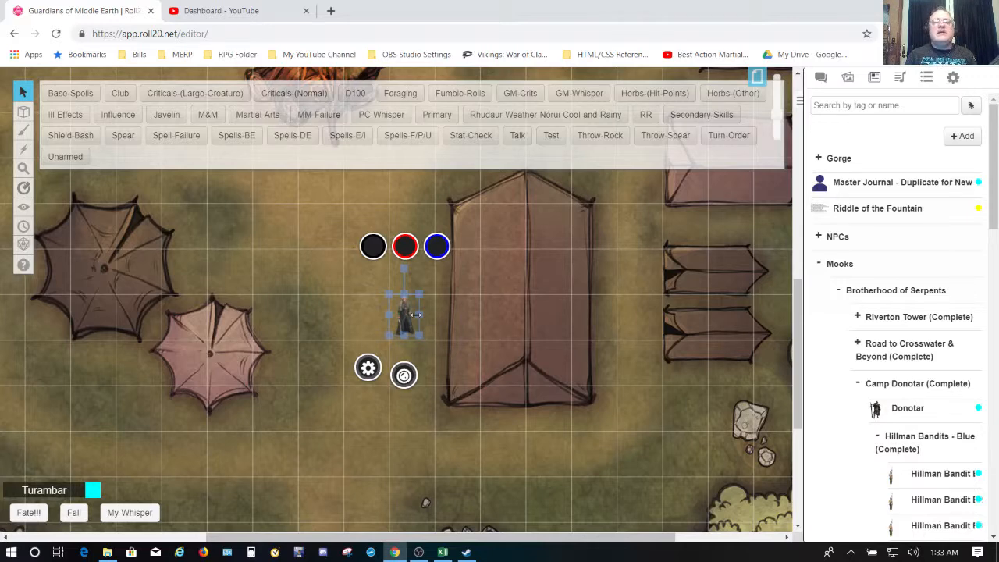
pyautogui.moveTo(416, 314); pyautogui.dragTo(436, 314)
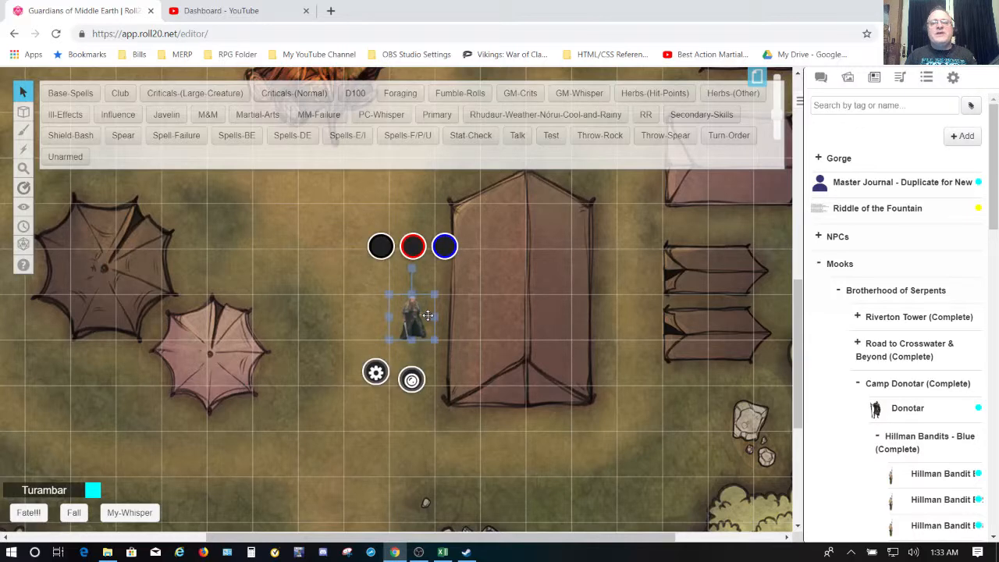
pyautogui.click(492, 305)
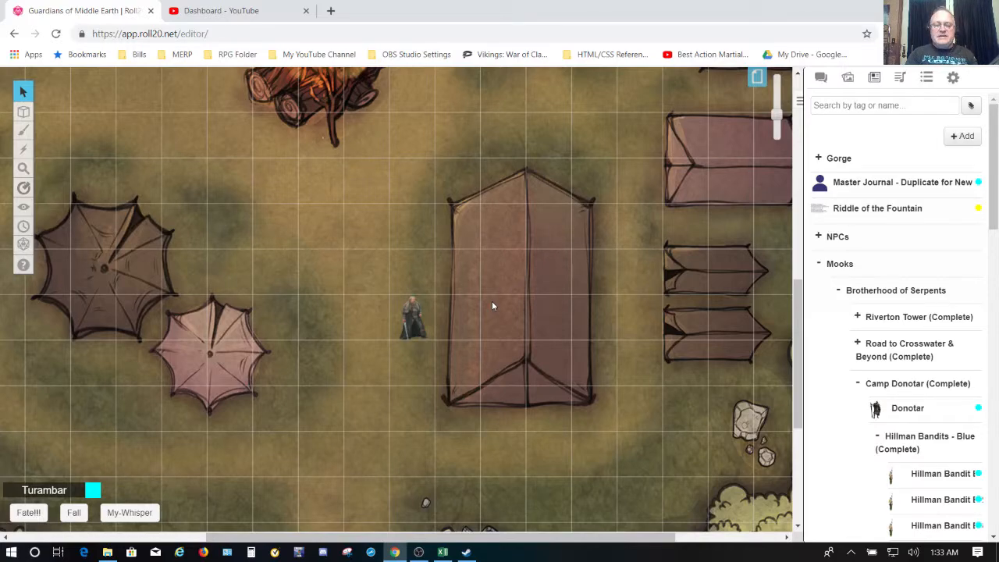
# Magnify the map to 200% to inspect the warlord token within its grid square
pyautogui.scroll(10, 493, 305)
pyautogui.scroll(-10, 499, 368)
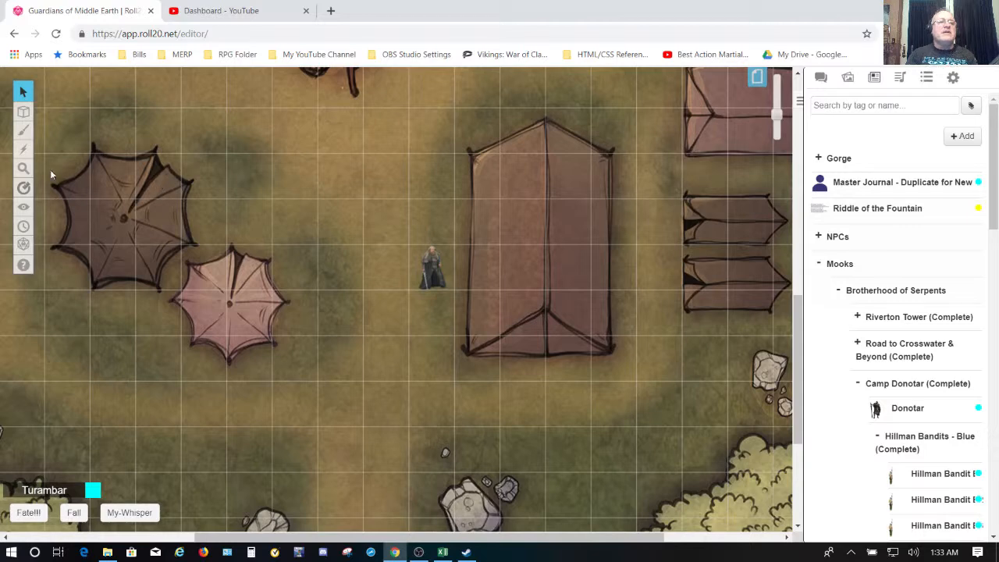
pyautogui.moveTo(26, 172)
pyautogui.click(71, 169)
pyautogui.press('End')
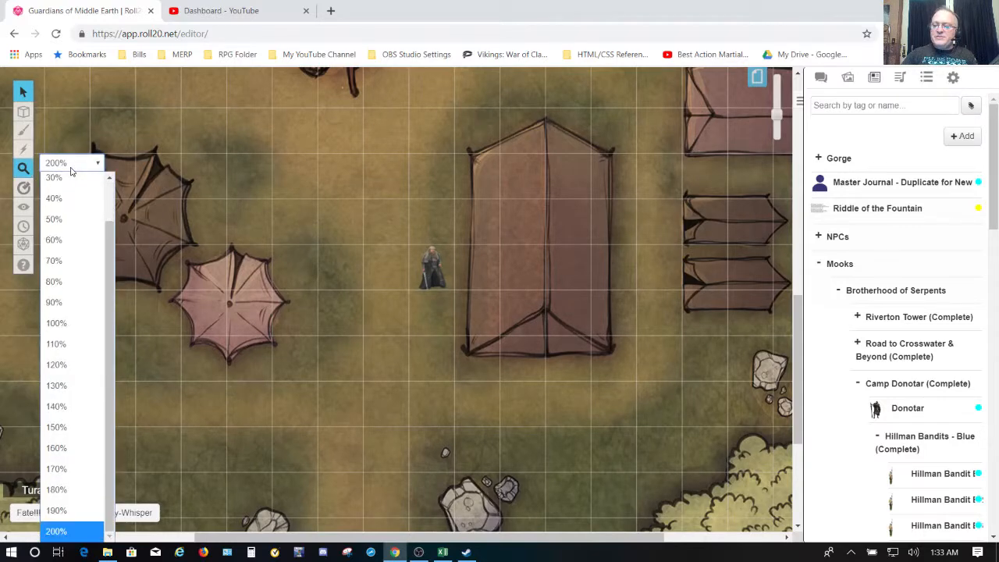
pyautogui.press('Return')
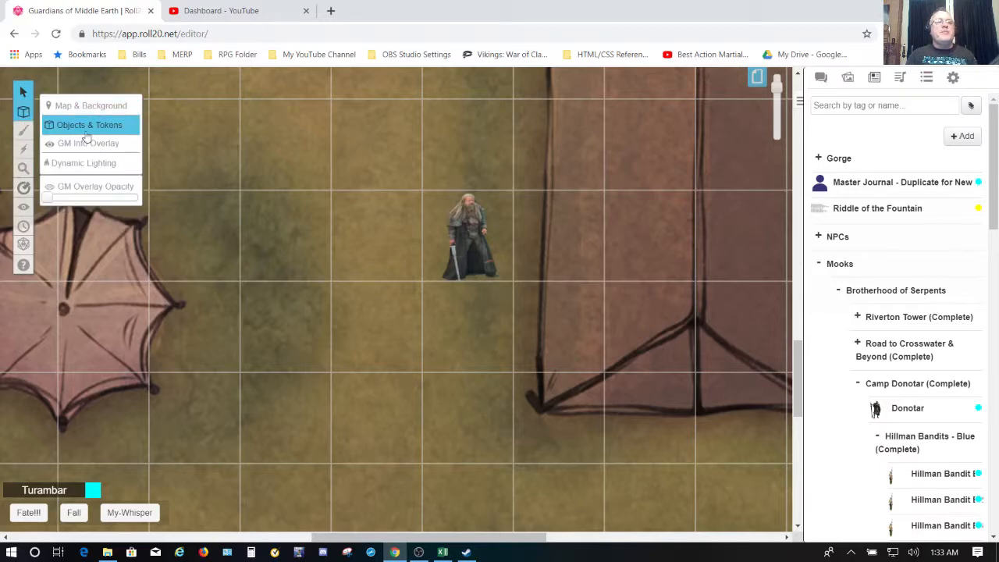
# Set the map's zoom level back to 100%
pyautogui.click(59, 166)
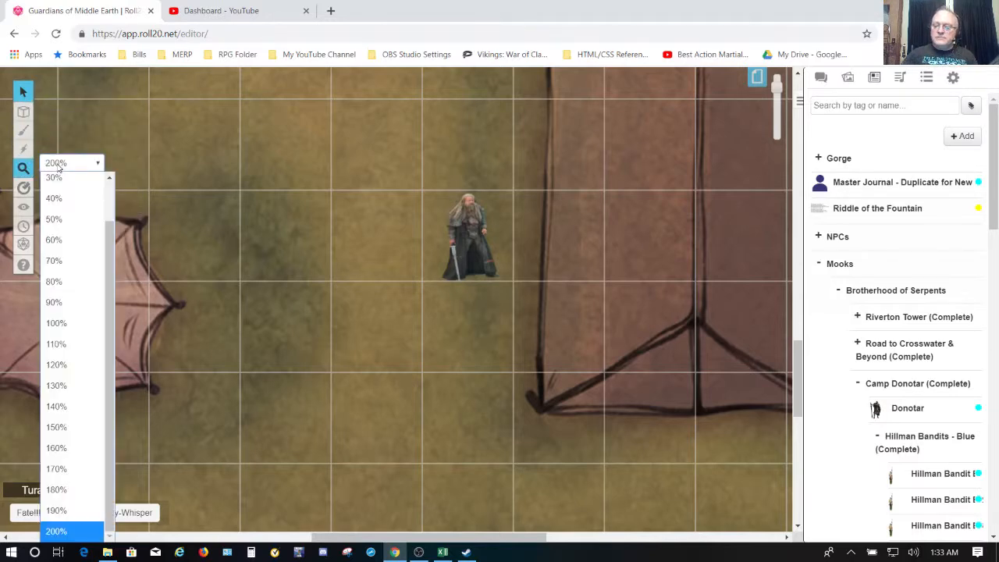
pyautogui.press('Home')
pyautogui.press('Down')
pyautogui.press('Down')
pyautogui.press('Down')
pyautogui.press('Down')
pyautogui.press('Down')
pyautogui.press('Down')
pyautogui.press('Down')
pyautogui.press('Down')
pyautogui.press('Down')
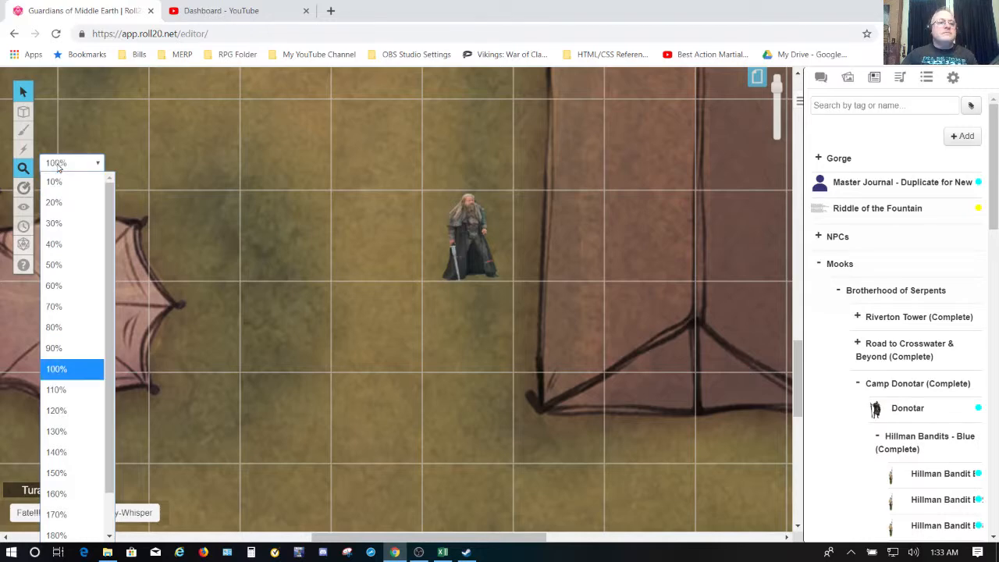
pyautogui.press('Return')
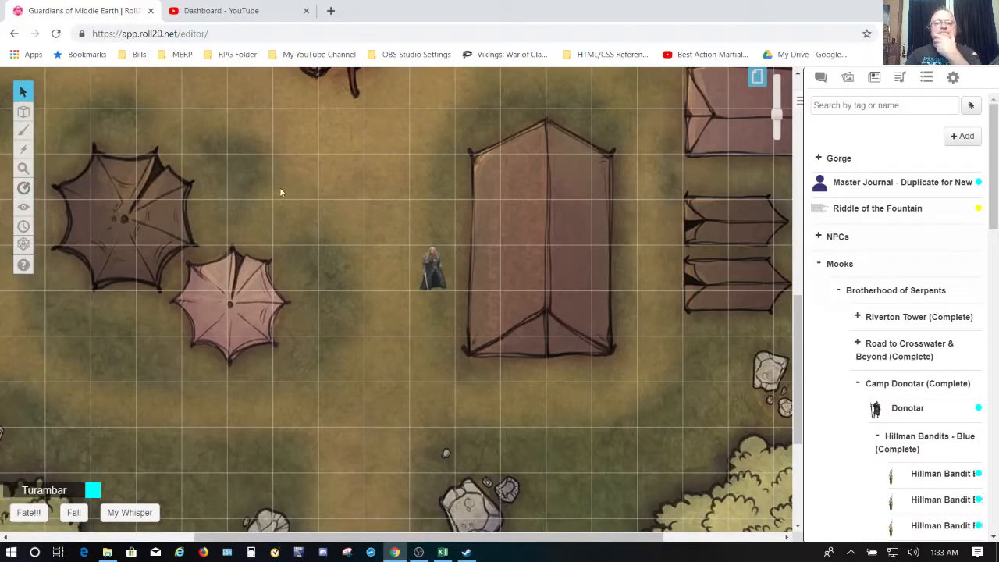
# Select the warlord token on the map
pyautogui.click(429, 275)
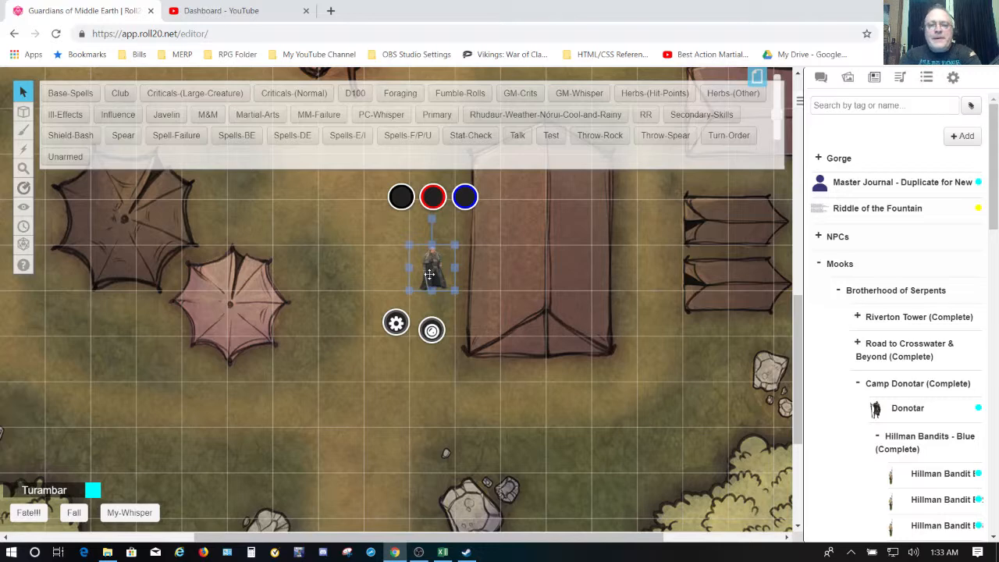